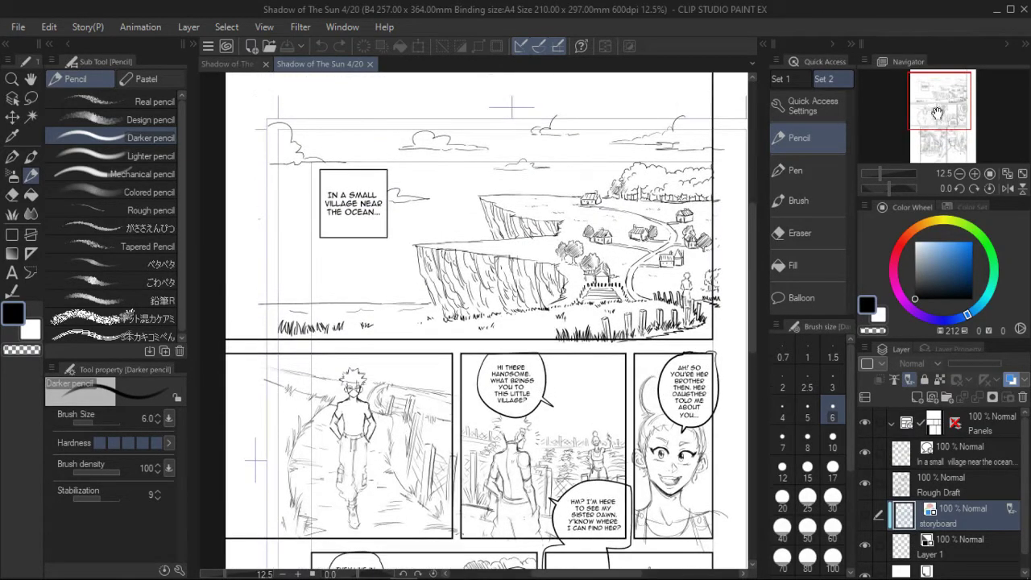
Examine the speech balloons and their placement across the panels of the comic page, from full-page overview to close-up
{"action": "left_click", "coordinate": [1022, 173]}
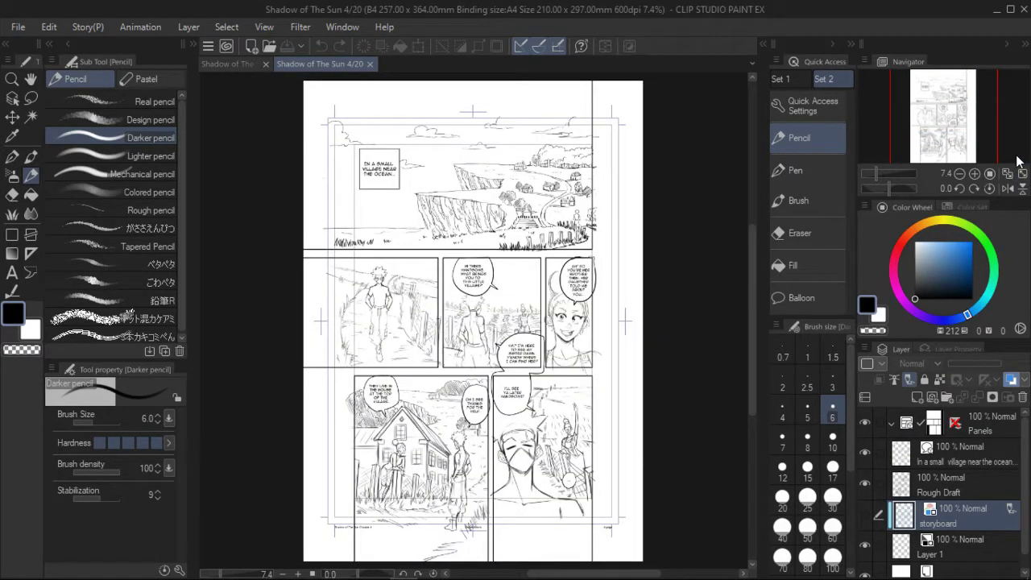
{"action": "left_click", "coordinate": [974, 173]}
{"action": "left_click", "coordinate": [973, 171]}
{"action": "left_click_drag", "start_coordinate": [935, 121], "coordinate": [937, 114]}
{"action": "left_click", "coordinate": [879, 171]}
{"action": "left_click", "coordinate": [877, 171]}
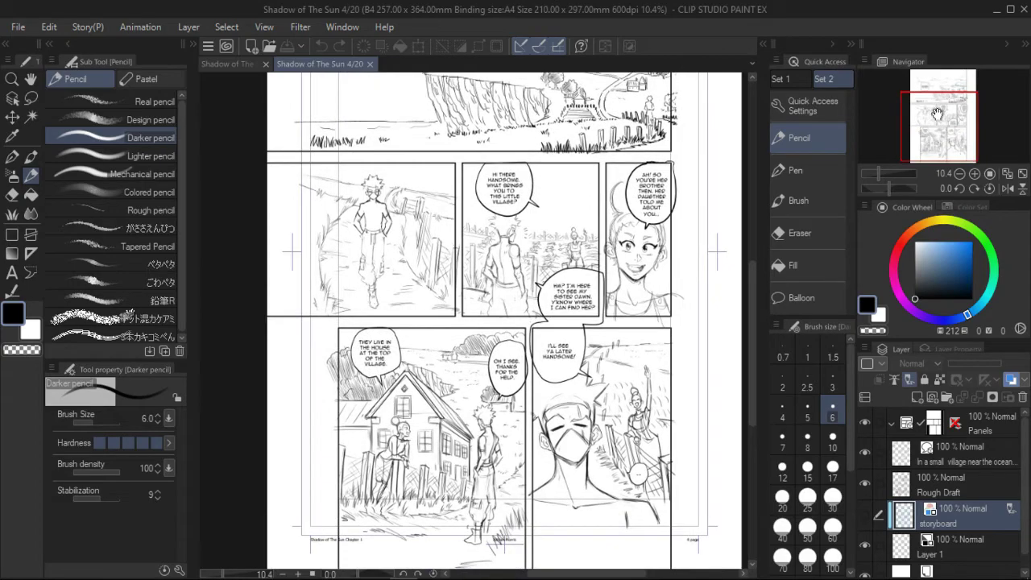
{"action": "left_click", "coordinate": [973, 173]}
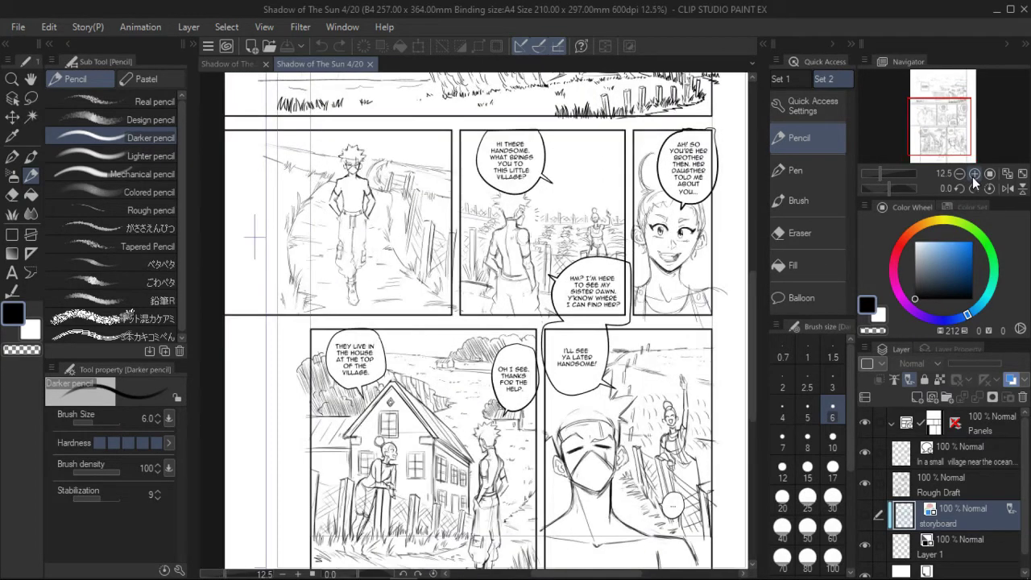
{"action": "left_click", "coordinate": [972, 174]}
{"action": "left_click_drag", "start_coordinate": [937, 140], "coordinate": [950, 105]}
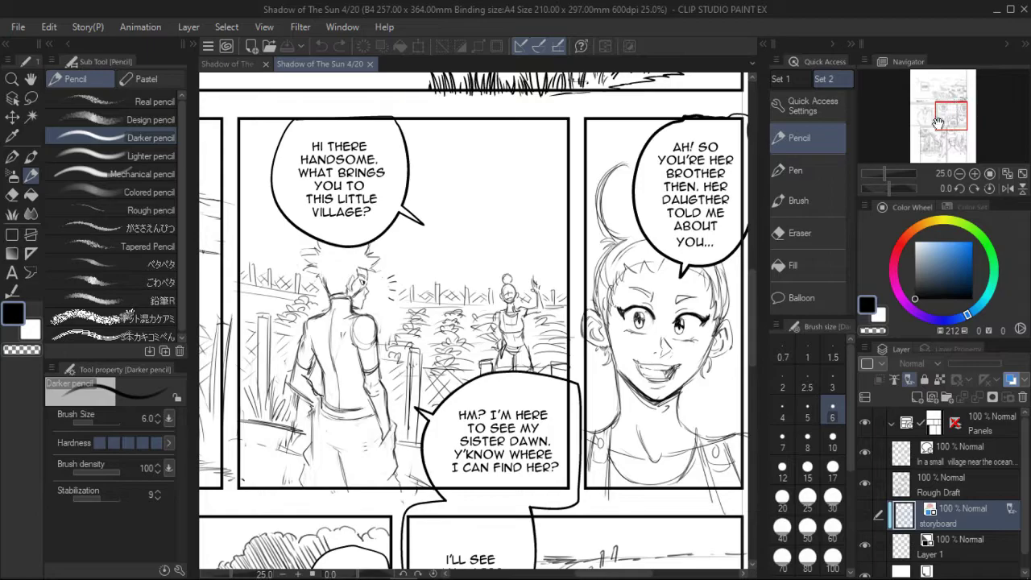
{"action": "left_click", "coordinate": [882, 174]}
{"action": "left_click_drag", "start_coordinate": [882, 176], "coordinate": [884, 174]}
{"action": "left_click_drag", "start_coordinate": [950, 123], "coordinate": [945, 124]}
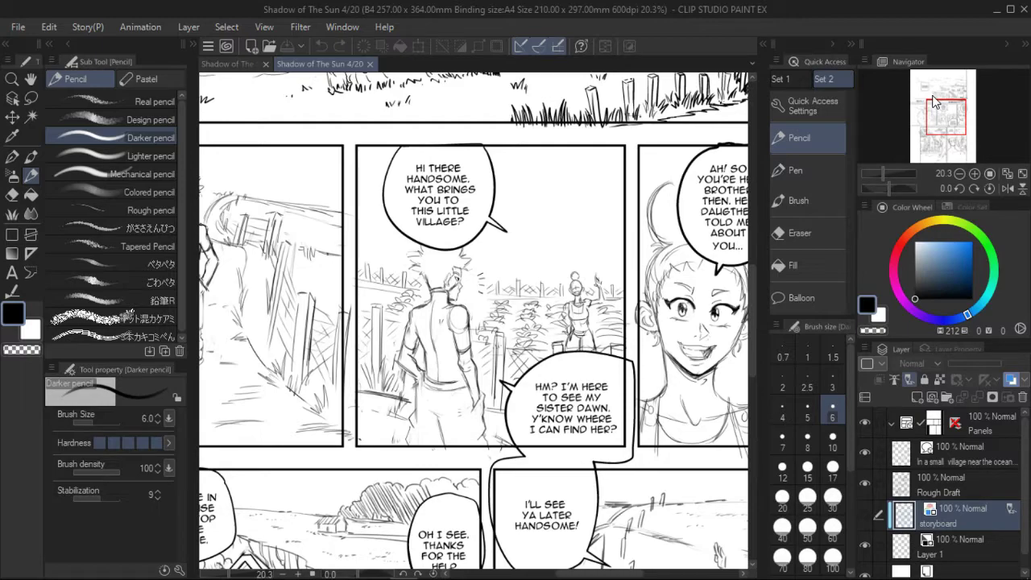
{"action": "left_click_drag", "start_coordinate": [883, 171], "coordinate": [880, 173]}
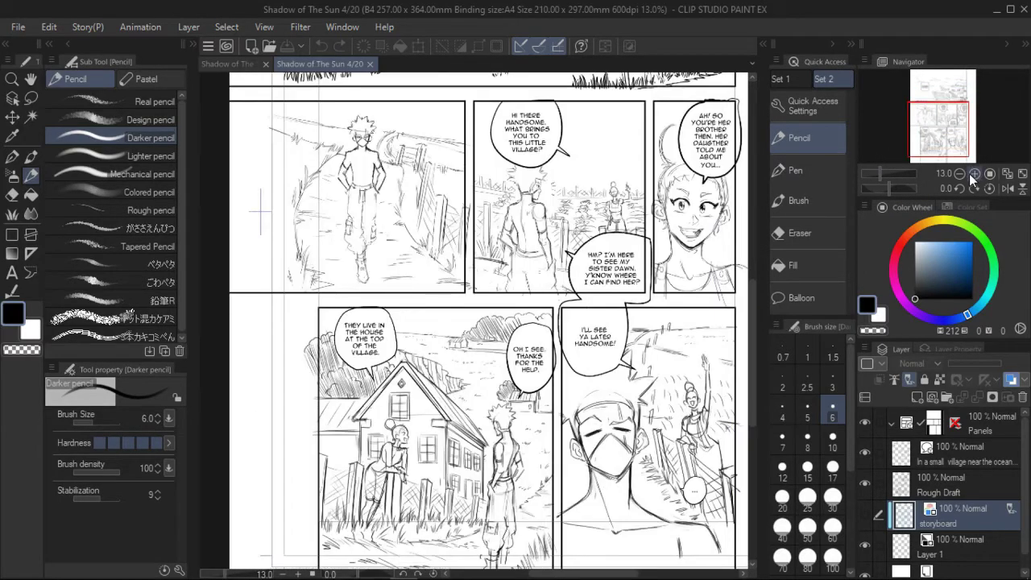
{"action": "left_click", "coordinate": [971, 174]}
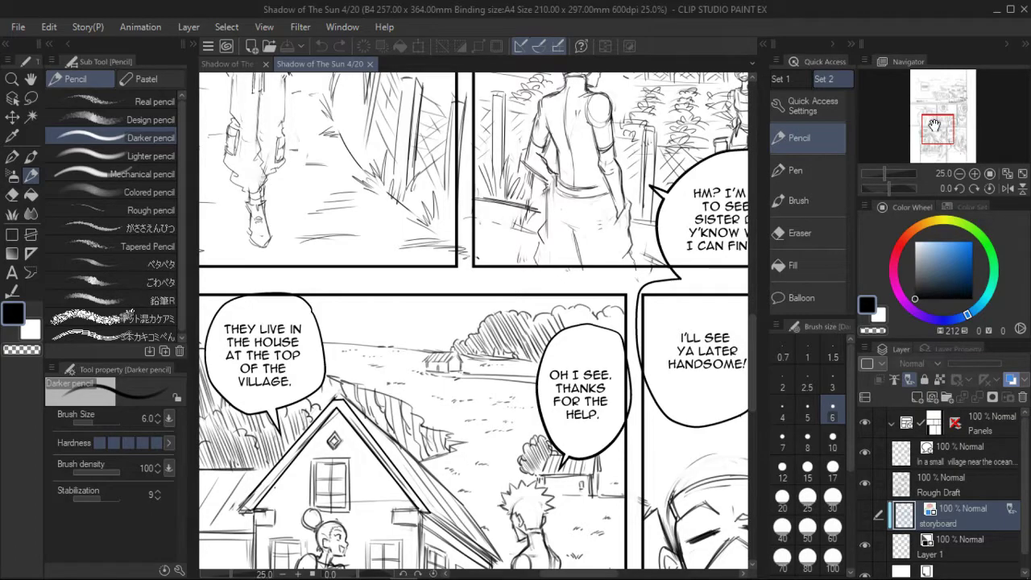
{"action": "mouse_move", "coordinate": [938, 136]}
{"action": "left_mouse_down"}
{"action": "mouse_move", "coordinate": [946, 122]}
{"action": "mouse_move", "coordinate": [941, 145]}
{"action": "left_mouse_up"}
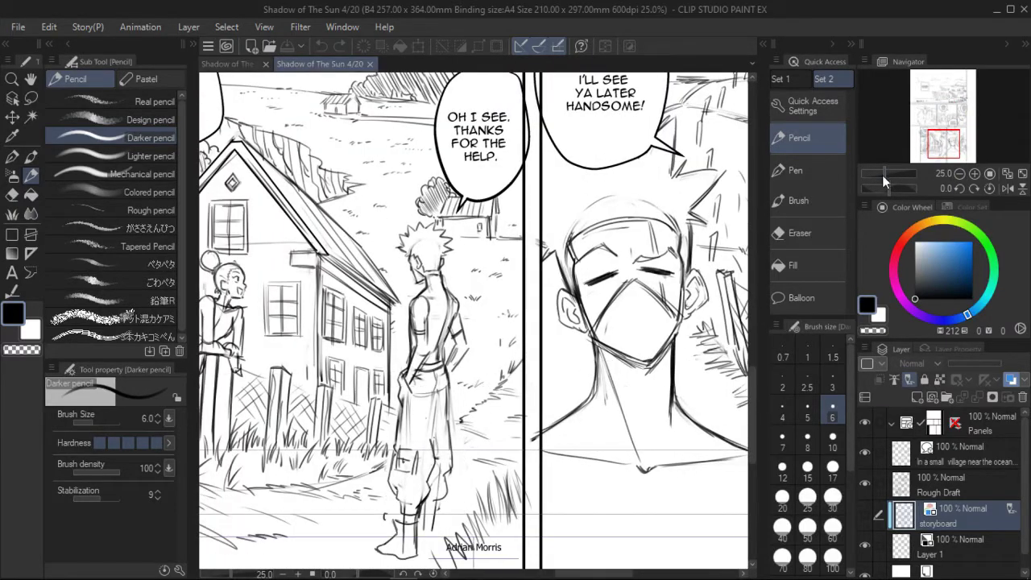
{"action": "left_click_drag", "start_coordinate": [883, 174], "coordinate": [911, 167]}
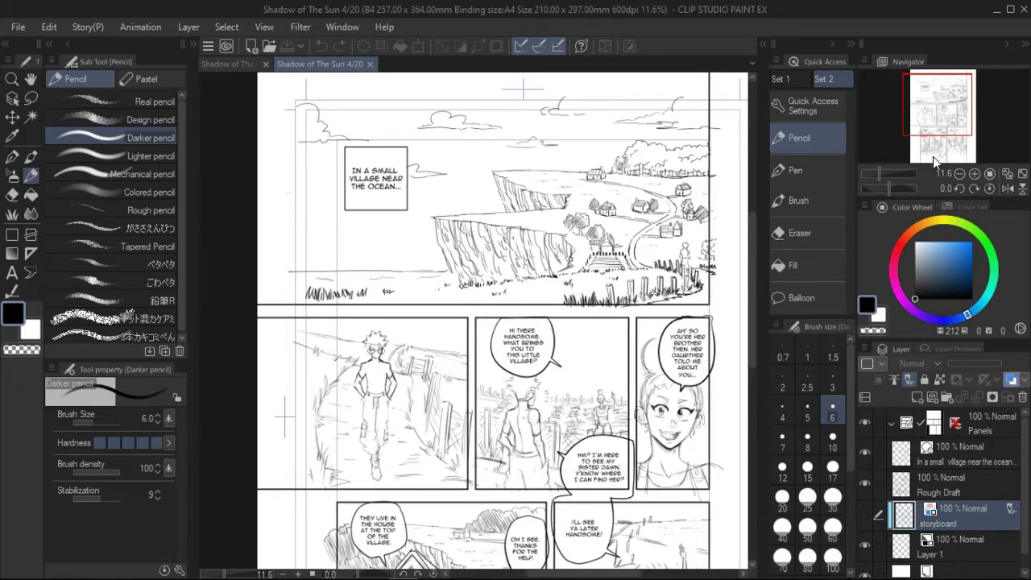
Hide the lettering layer "In a small village near the ocean..." so the page shows only artwork and panels
{"action": "left_click", "coordinate": [865, 453]}
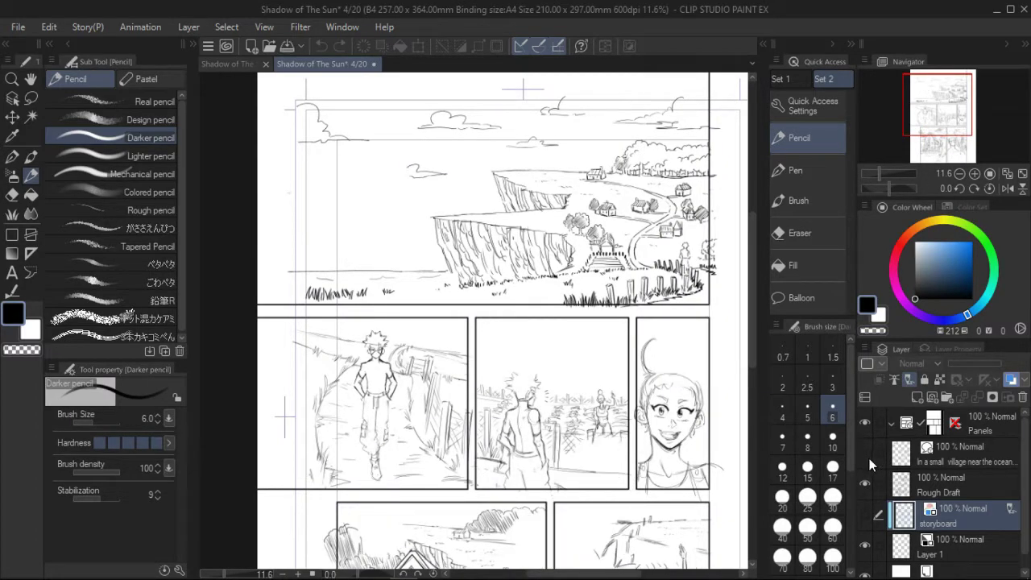
{"action": "left_click_drag", "start_coordinate": [944, 126], "coordinate": [930, 95]}
{"action": "left_click", "coordinate": [975, 173]}
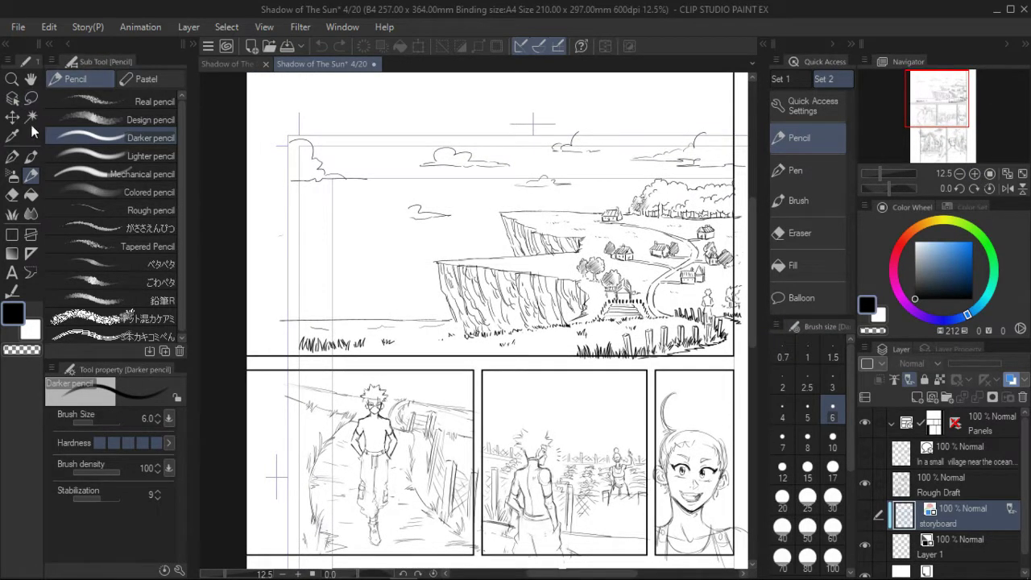
Try an Ellipse balloon moved from the sky toward the cliffs in the large village panel, and delete its layer
{"action": "left_click", "coordinate": [32, 273]}
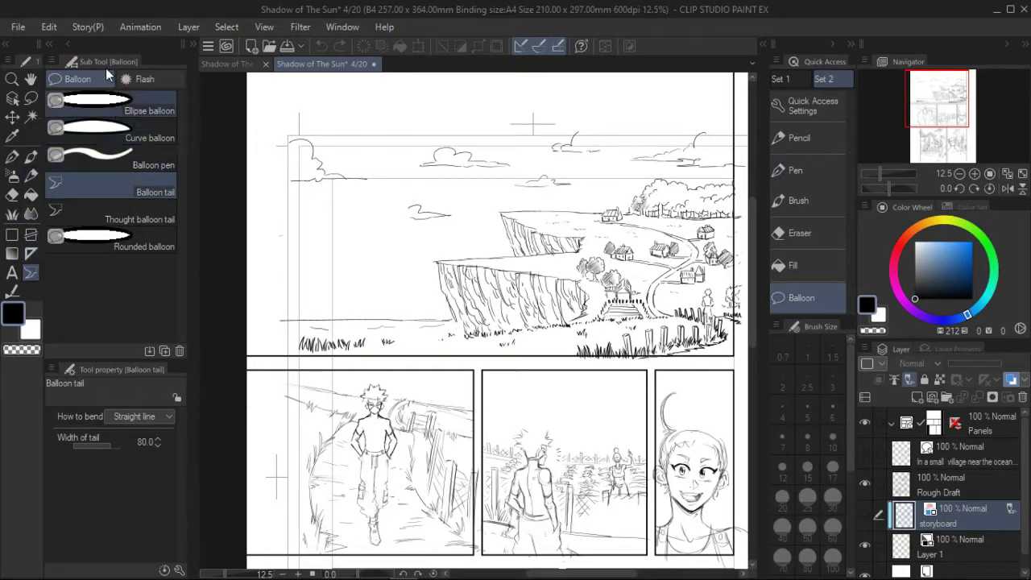
{"action": "left_click", "coordinate": [153, 102]}
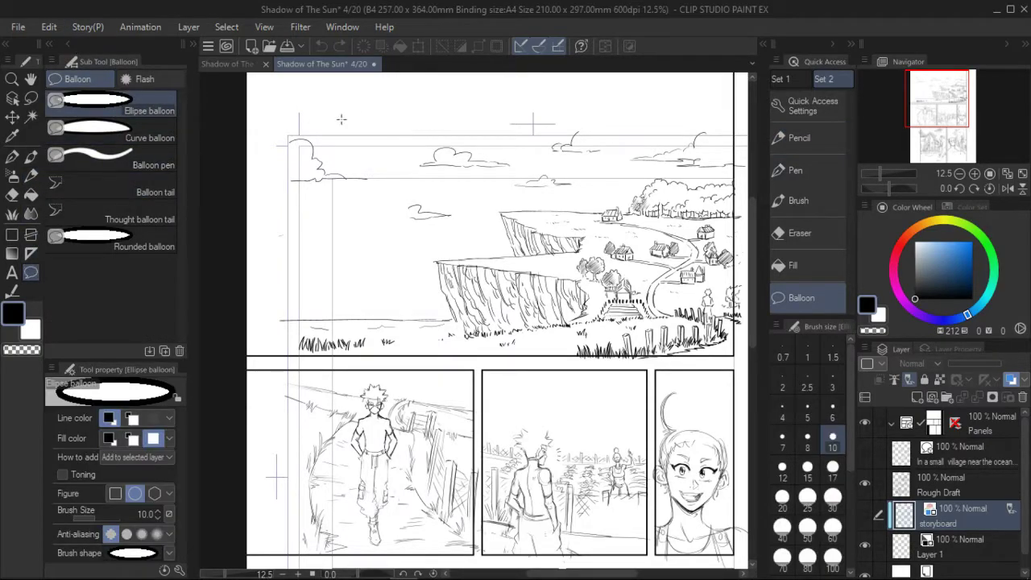
{"action": "left_click_drag", "start_coordinate": [361, 141], "coordinate": [466, 231]}
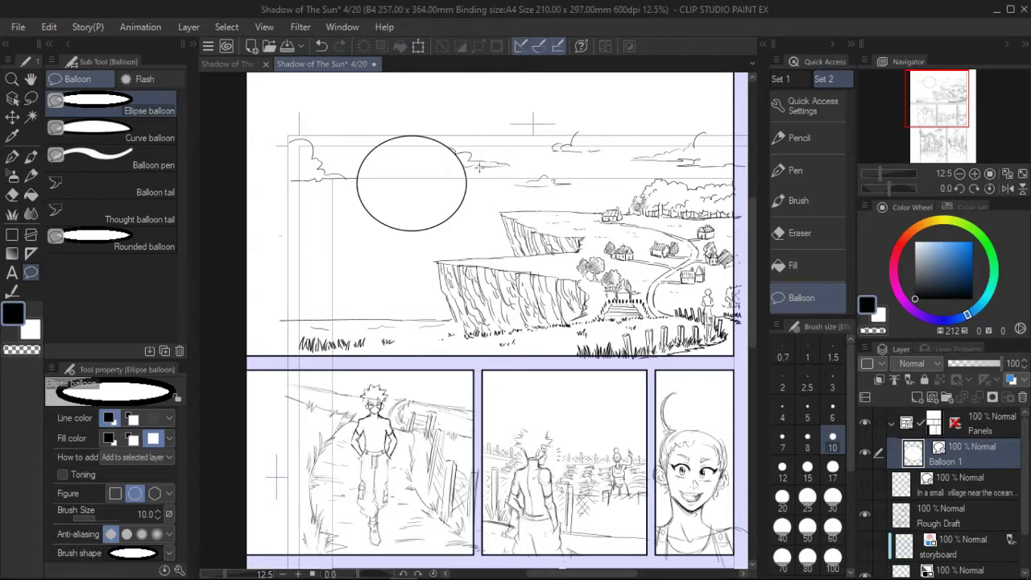
{"action": "left_click", "coordinate": [448, 194]}
{"action": "left_click_drag", "start_coordinate": [448, 193], "coordinate": [501, 219]}
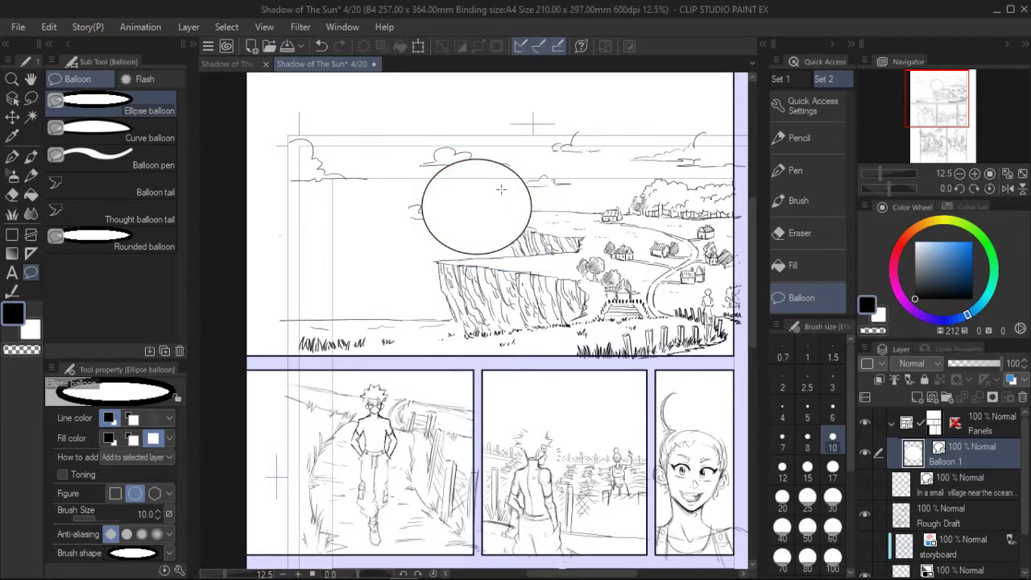
{"action": "left_click", "coordinate": [1019, 398]}
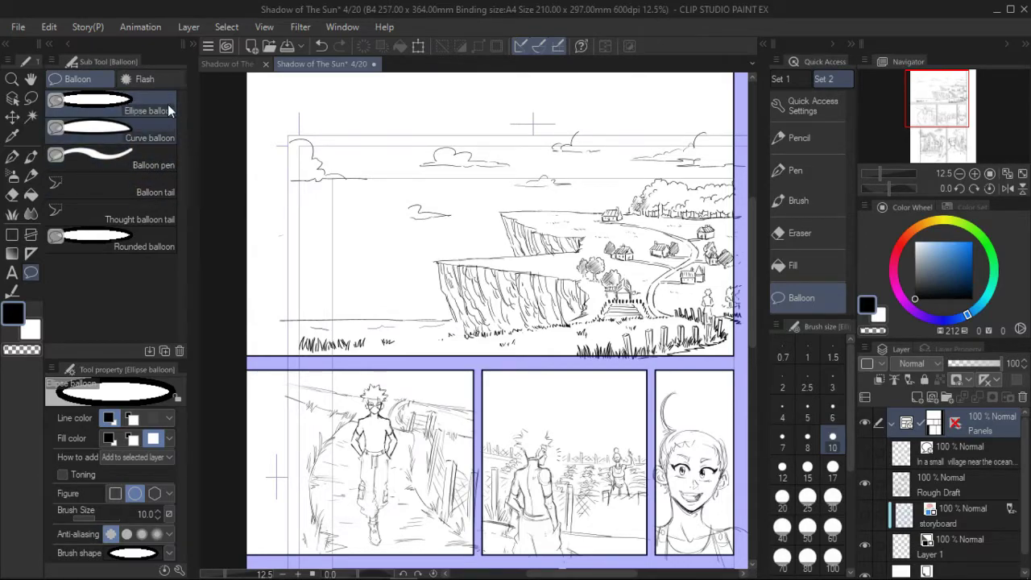
Draw a narrow freehand balloon with the Balloon pen above the man's head in the second-row centre panel and add a straight tail pointing at him
{"action": "left_click", "coordinate": [160, 158]}
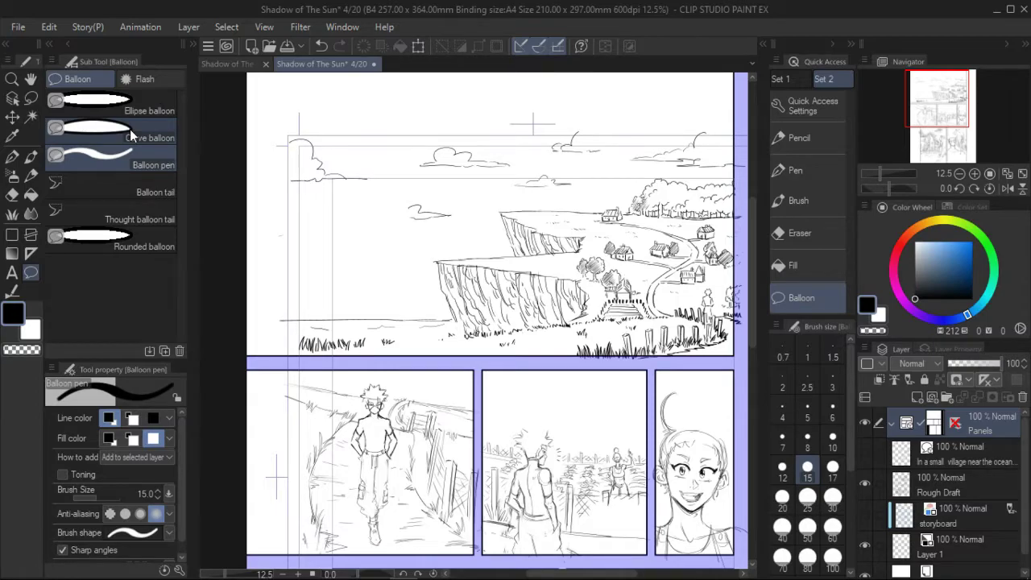
{"action": "mouse_move", "coordinate": [934, 104]}
{"action": "left_mouse_down"}
{"action": "mouse_move", "coordinate": [927, 119]}
{"action": "mouse_move", "coordinate": [945, 114]}
{"action": "left_mouse_up"}
{"action": "left_click", "coordinate": [974, 173]}
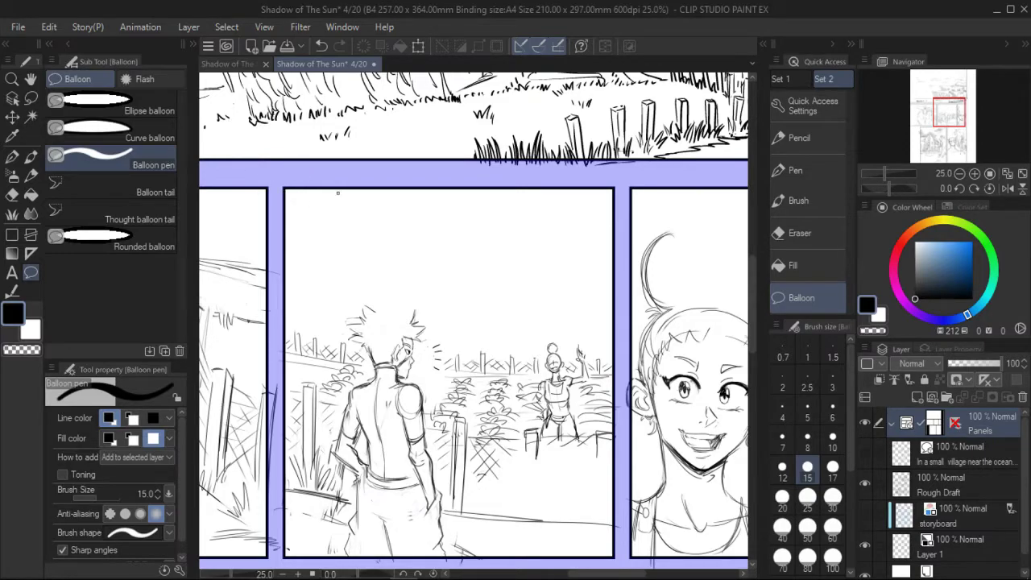
{"action": "mouse_move", "coordinate": [299, 166]}
{"action": "left_mouse_down"}
{"action": "mouse_move", "coordinate": [348, 158]}
{"action": "mouse_move", "coordinate": [398, 173]}
{"action": "mouse_move", "coordinate": [431, 276]}
{"action": "mouse_move", "coordinate": [385, 333]}
{"action": "mouse_move", "coordinate": [304, 319]}
{"action": "mouse_move", "coordinate": [257, 228]}
{"action": "mouse_move", "coordinate": [288, 166]}
{"action": "left_mouse_up"}
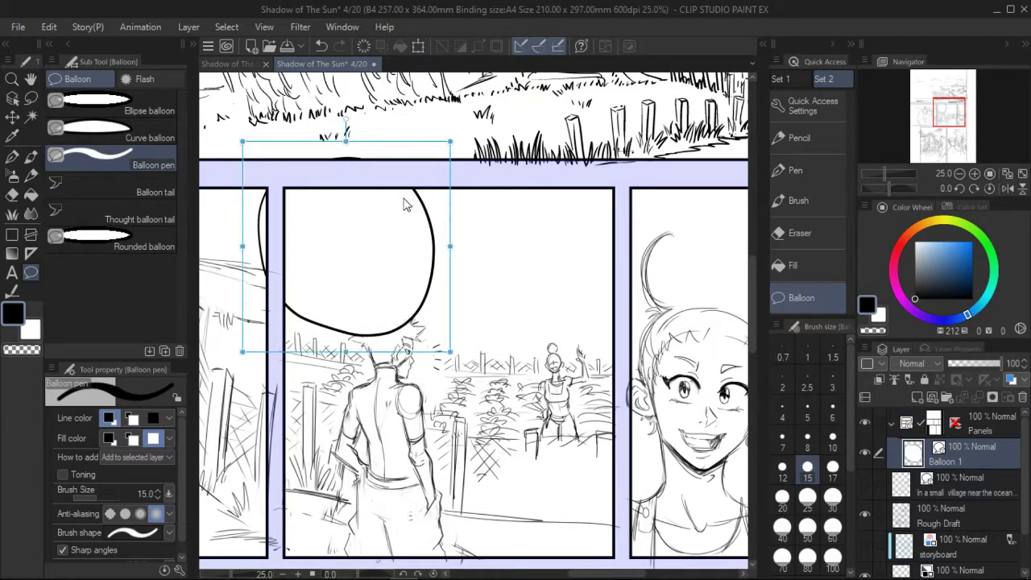
{"action": "key", "text": "ctrl+z"}
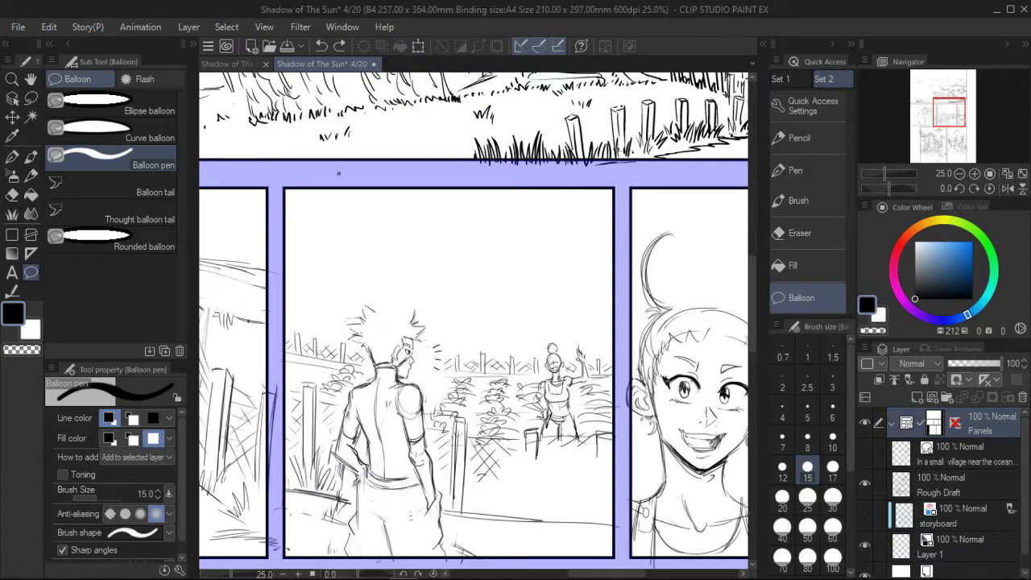
{"action": "mouse_move", "coordinate": [359, 177]}
{"action": "left_mouse_down"}
{"action": "mouse_move", "coordinate": [324, 189]}
{"action": "mouse_move", "coordinate": [340, 282]}
{"action": "mouse_move", "coordinate": [409, 280]}
{"action": "mouse_move", "coordinate": [423, 222]}
{"action": "mouse_move", "coordinate": [397, 182]}
{"action": "mouse_move", "coordinate": [380, 176]}
{"action": "mouse_move", "coordinate": [325, 223]}
{"action": "mouse_move", "coordinate": [399, 258]}
{"action": "mouse_move", "coordinate": [381, 177]}
{"action": "left_mouse_up"}
{"action": "key", "text": "ctrl+z"}
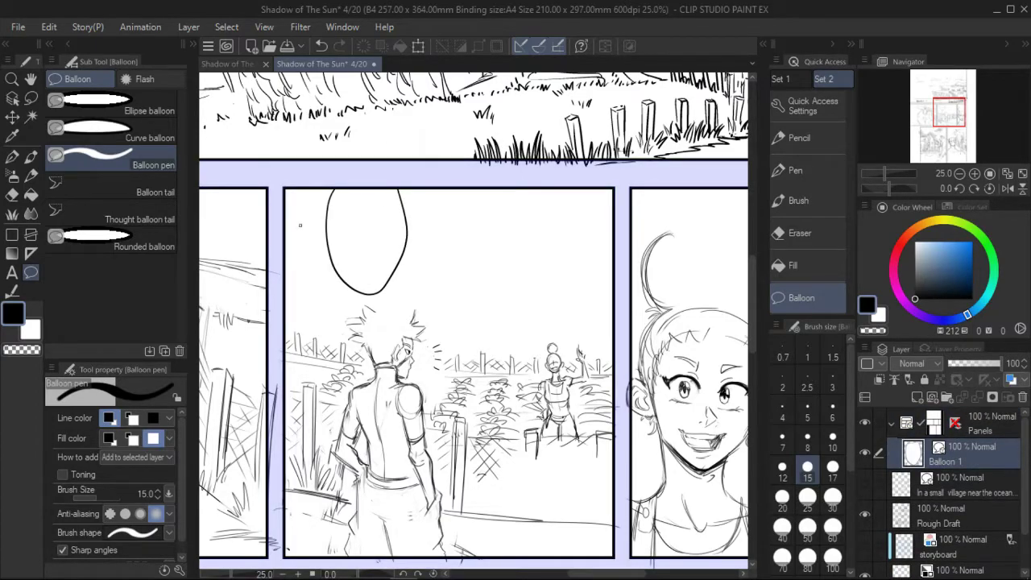
{"action": "left_click", "coordinate": [145, 194]}
{"action": "left_click_drag", "start_coordinate": [363, 287], "coordinate": [384, 305]}
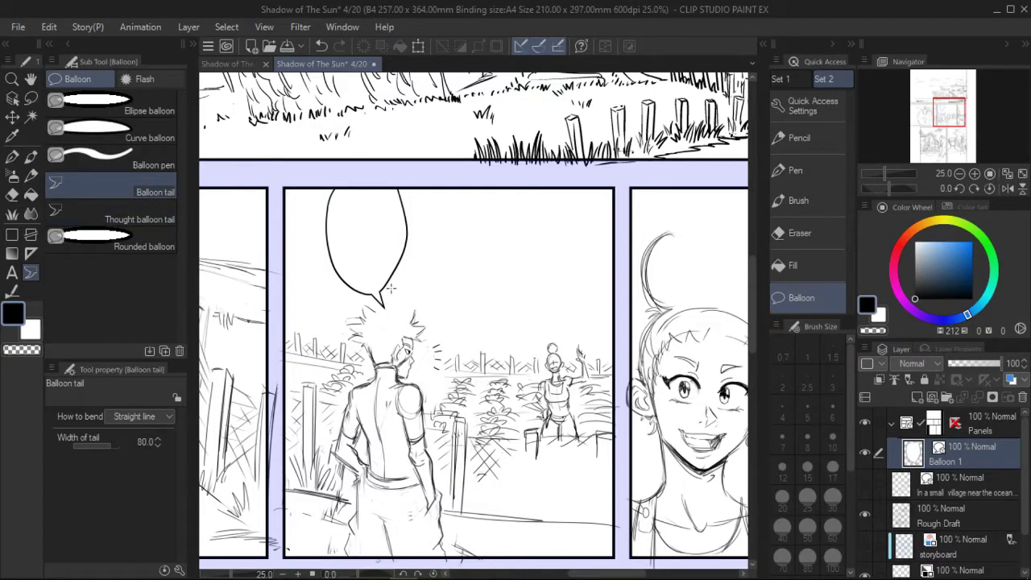
Try a second freehand balloon above the waving woman in the same panel and undo it
{"action": "left_click", "coordinate": [132, 153]}
{"action": "mouse_move", "coordinate": [566, 230]}
{"action": "left_mouse_down"}
{"action": "mouse_move", "coordinate": [522, 308]}
{"action": "mouse_move", "coordinate": [586, 311]}
{"action": "mouse_move", "coordinate": [569, 222]}
{"action": "mouse_move", "coordinate": [554, 226]}
{"action": "mouse_move", "coordinate": [535, 317]}
{"action": "mouse_move", "coordinate": [566, 325]}
{"action": "mouse_move", "coordinate": [579, 235]}
{"action": "left_mouse_up"}
{"action": "key", "text": "ctrl+z"}
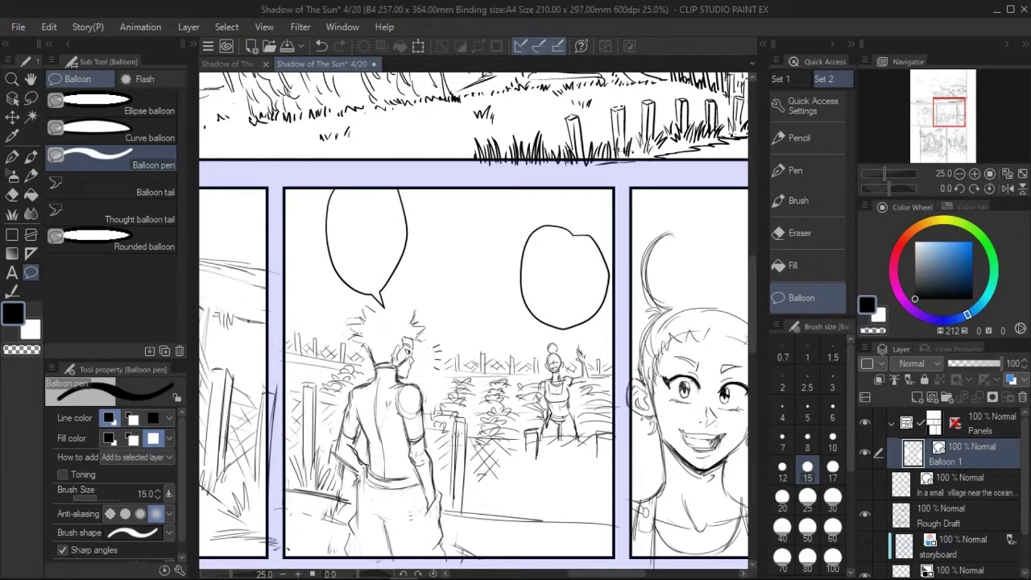
{"action": "key", "text": "ctrl+z"}
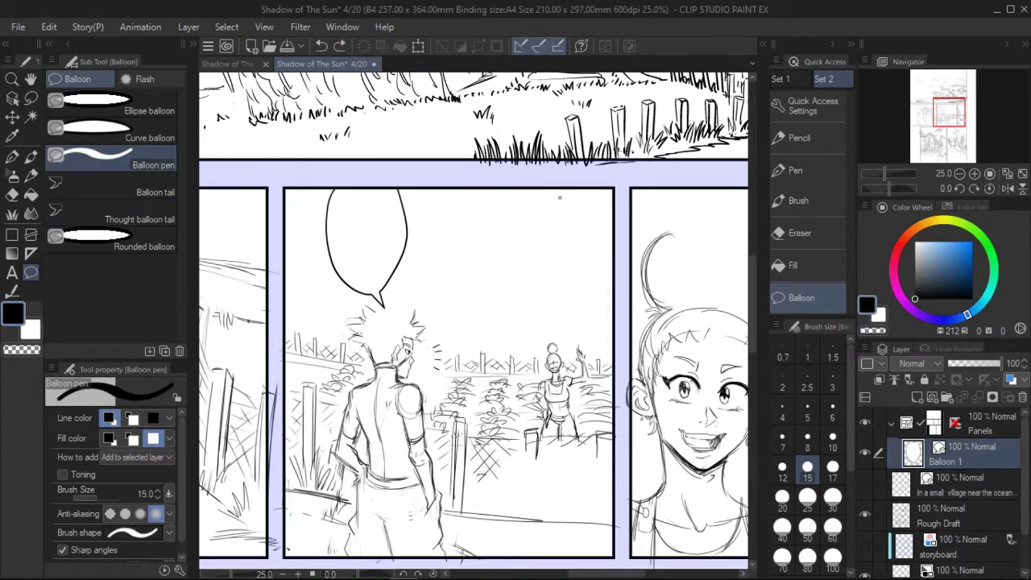
Hide the layer with the test balloon and show the page's lettering layer again
{"action": "left_click_drag", "start_coordinate": [878, 180], "coordinate": [881, 174]}
{"action": "left_click_drag", "start_coordinate": [925, 142], "coordinate": [922, 132]}
{"action": "left_click", "coordinate": [1021, 174]}
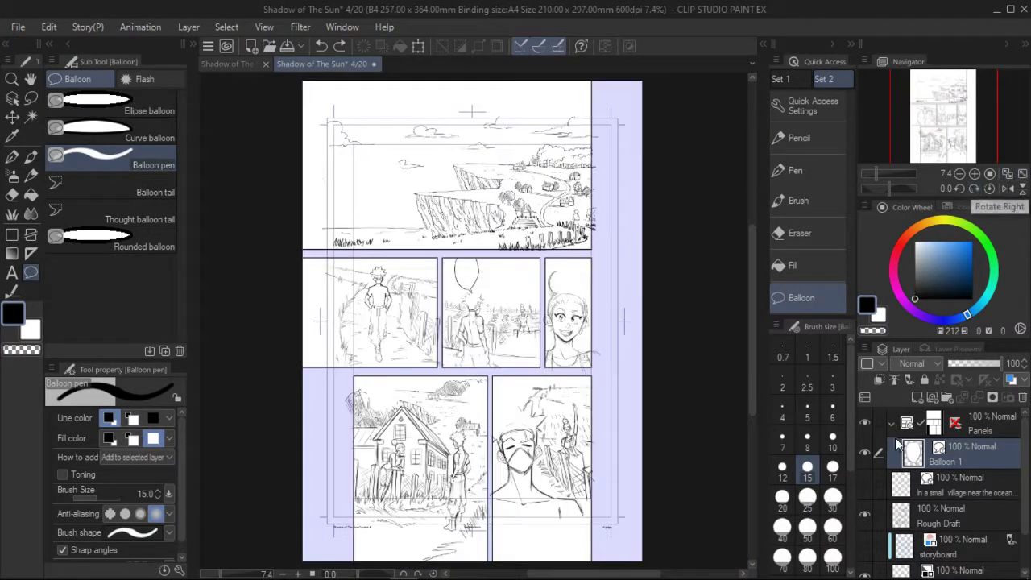
{"action": "left_click", "coordinate": [866, 482]}
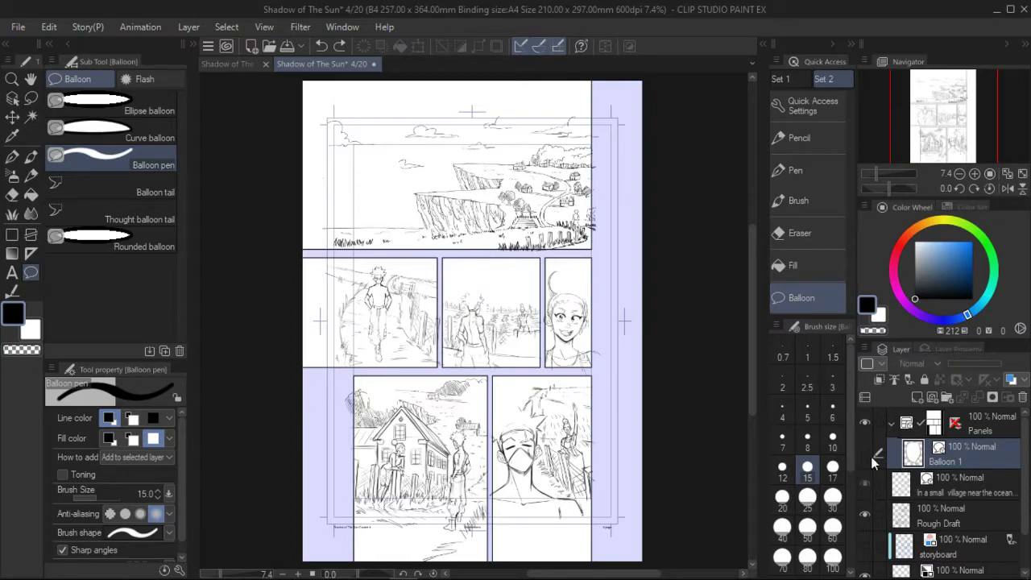
Draw two empty freehand balloons between the two lettered balloons in the house panel, and undo a trial stroke drawn across them
{"action": "scroll", "coordinate": [935, 139], "scroll_direction": "up", "scroll_amount": 5}
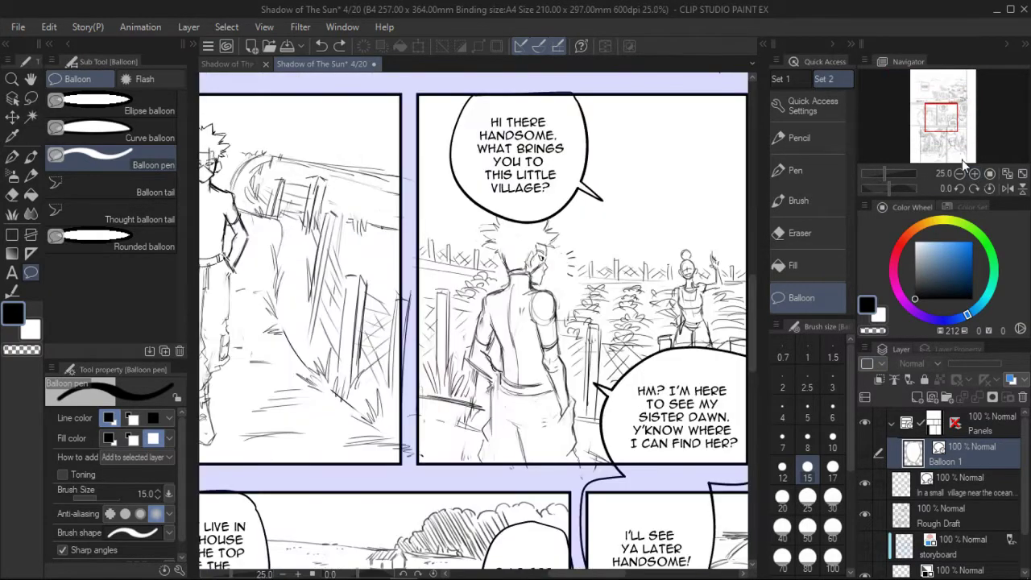
{"action": "mouse_move", "coordinate": [945, 129]}
{"action": "left_mouse_down"}
{"action": "mouse_move", "coordinate": [933, 113]}
{"action": "mouse_move", "coordinate": [959, 119]}
{"action": "mouse_move", "coordinate": [949, 111]}
{"action": "mouse_move", "coordinate": [935, 138]}
{"action": "left_mouse_up"}
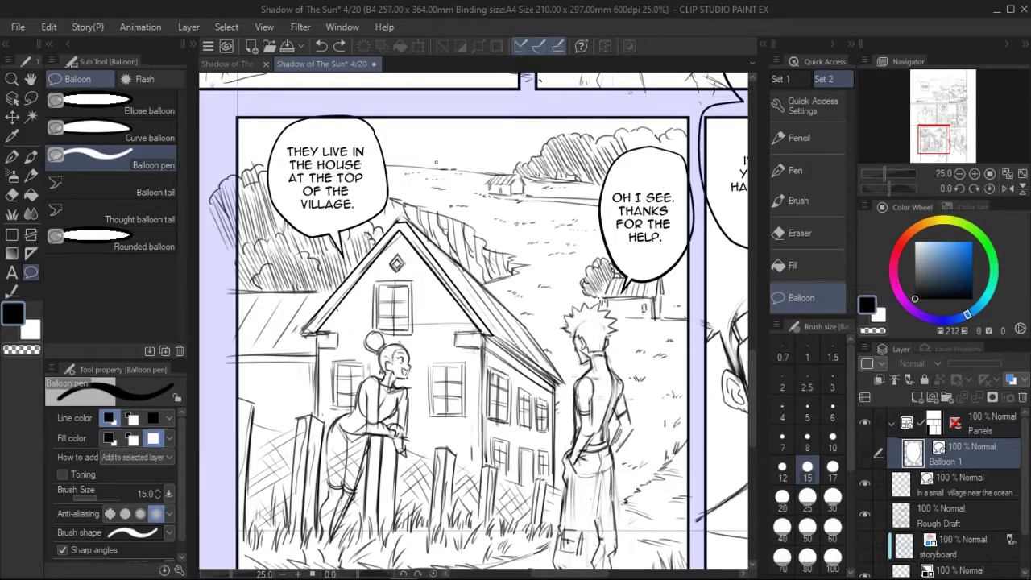
{"action": "mouse_move", "coordinate": [449, 117]}
{"action": "left_mouse_down"}
{"action": "mouse_move", "coordinate": [407, 179]}
{"action": "mouse_move", "coordinate": [486, 196]}
{"action": "mouse_move", "coordinate": [460, 102]}
{"action": "mouse_move", "coordinate": [453, 112]}
{"action": "left_mouse_up"}
{"action": "mouse_move", "coordinate": [574, 125]}
{"action": "left_mouse_down"}
{"action": "mouse_move", "coordinate": [527, 171]}
{"action": "mouse_move", "coordinate": [599, 179]}
{"action": "mouse_move", "coordinate": [580, 116]}
{"action": "left_mouse_up"}
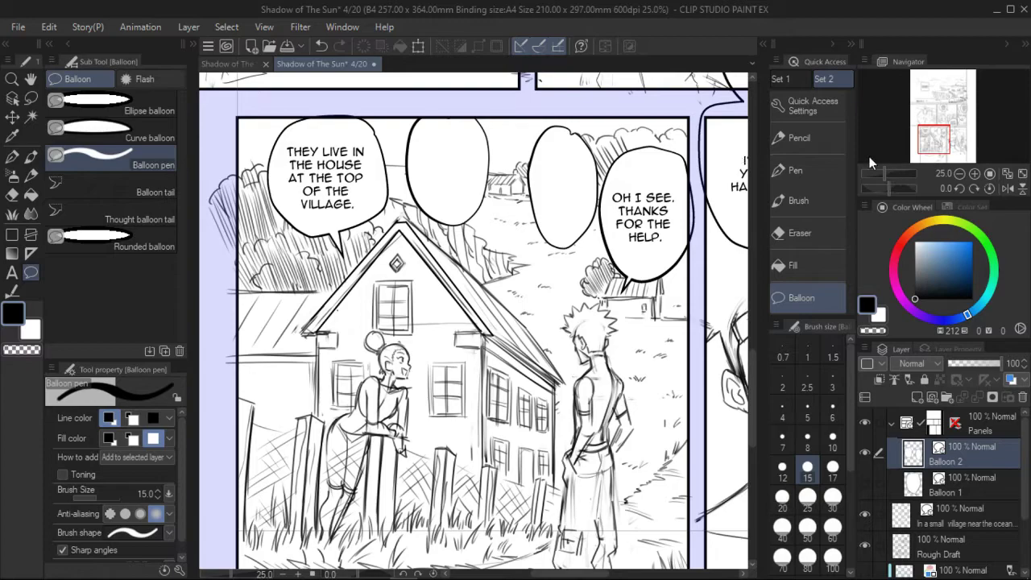
{"action": "mouse_move", "coordinate": [234, 219]}
{"action": "left_mouse_down"}
{"action": "mouse_move", "coordinate": [532, 171]}
{"action": "mouse_move", "coordinate": [669, 267]}
{"action": "left_mouse_up"}
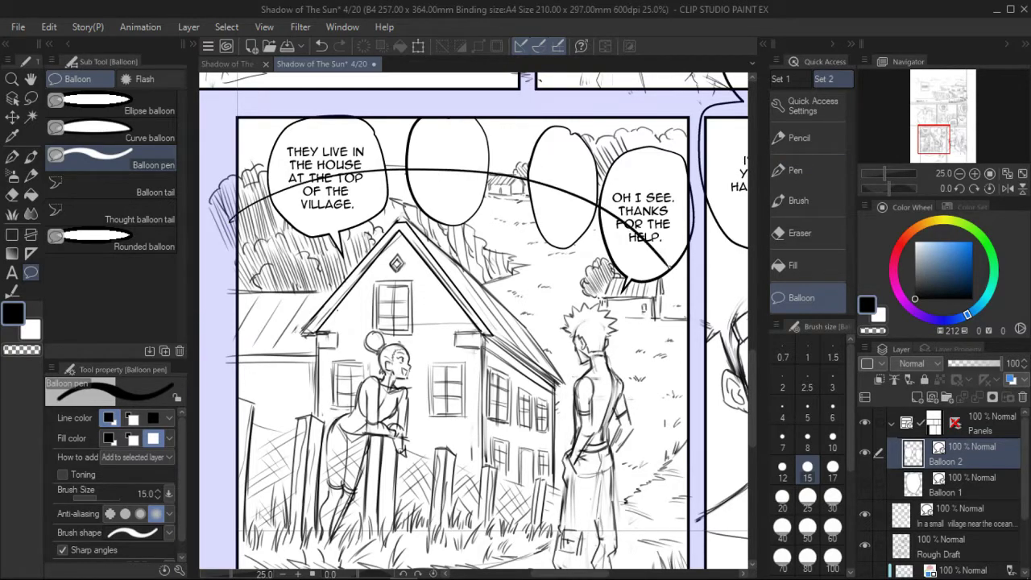
{"action": "key", "text": "ctrl+z"}
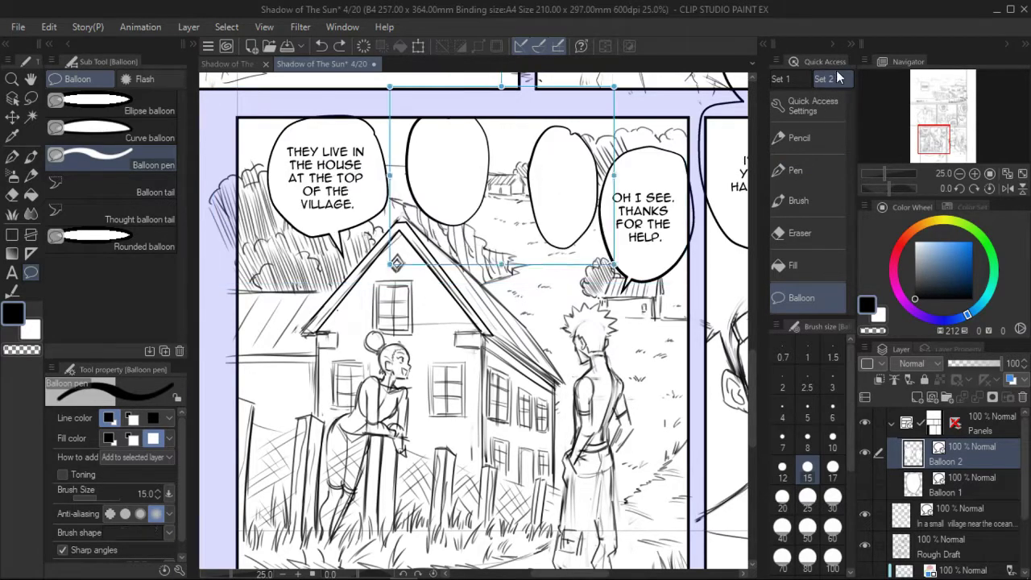
Examine the balloon placement and reading flow in the bottom-row panels and across the whole page
{"action": "left_click_drag", "start_coordinate": [882, 175], "coordinate": [881, 178]}
{"action": "mouse_move", "coordinate": [935, 141]}
{"action": "left_mouse_down"}
{"action": "mouse_move", "coordinate": [949, 142]}
{"action": "mouse_move", "coordinate": [938, 129]}
{"action": "left_mouse_up"}
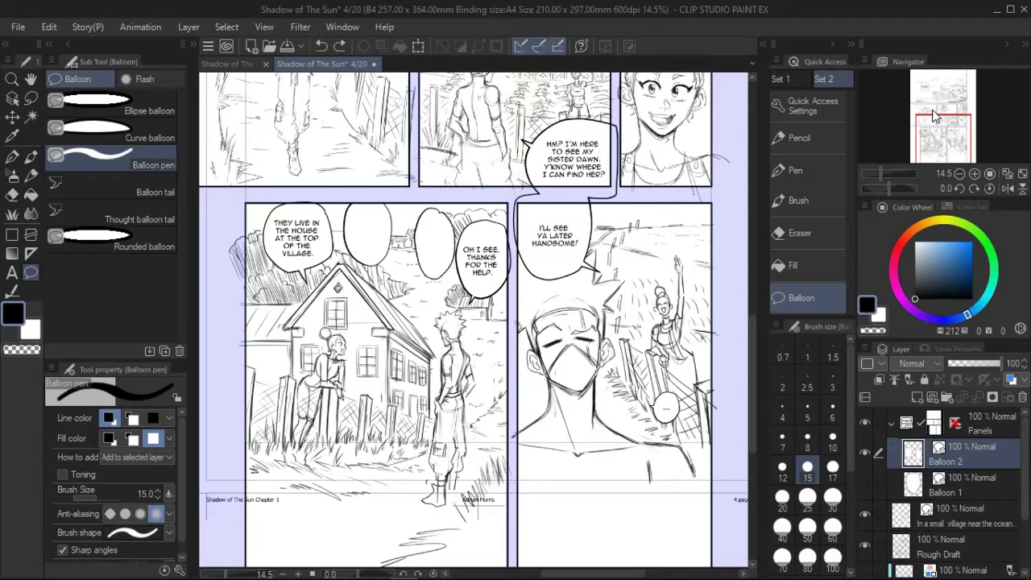
{"action": "mouse_move", "coordinate": [954, 155]}
{"action": "left_mouse_down"}
{"action": "mouse_move", "coordinate": [936, 104]}
{"action": "mouse_move", "coordinate": [941, 141]}
{"action": "left_mouse_up"}
{"action": "left_click_drag", "start_coordinate": [943, 143], "coordinate": [941, 146]}
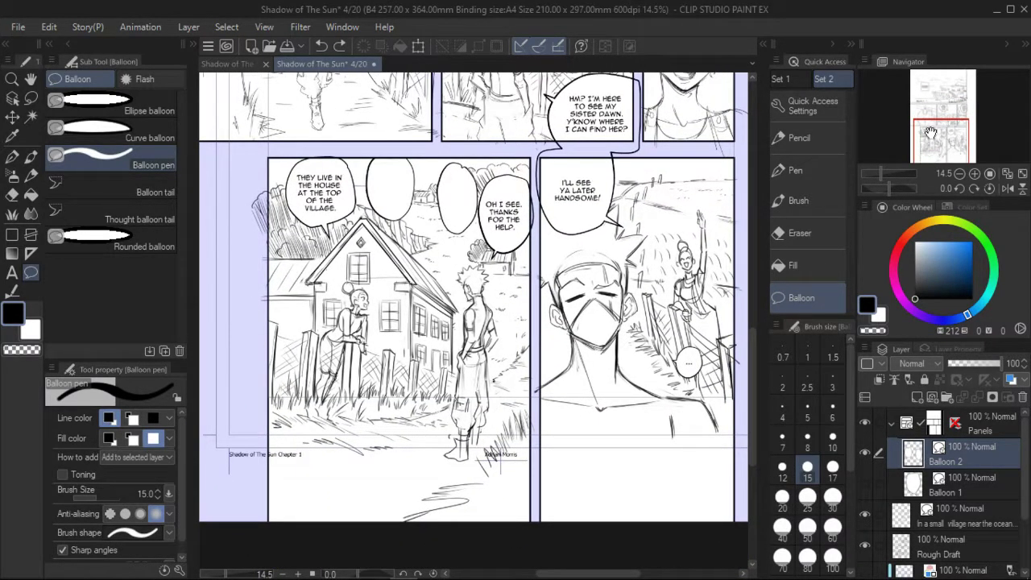
{"action": "left_click", "coordinate": [937, 141]}
{"action": "left_click", "coordinate": [975, 174]}
{"action": "left_click_drag", "start_coordinate": [925, 135], "coordinate": [949, 122]}
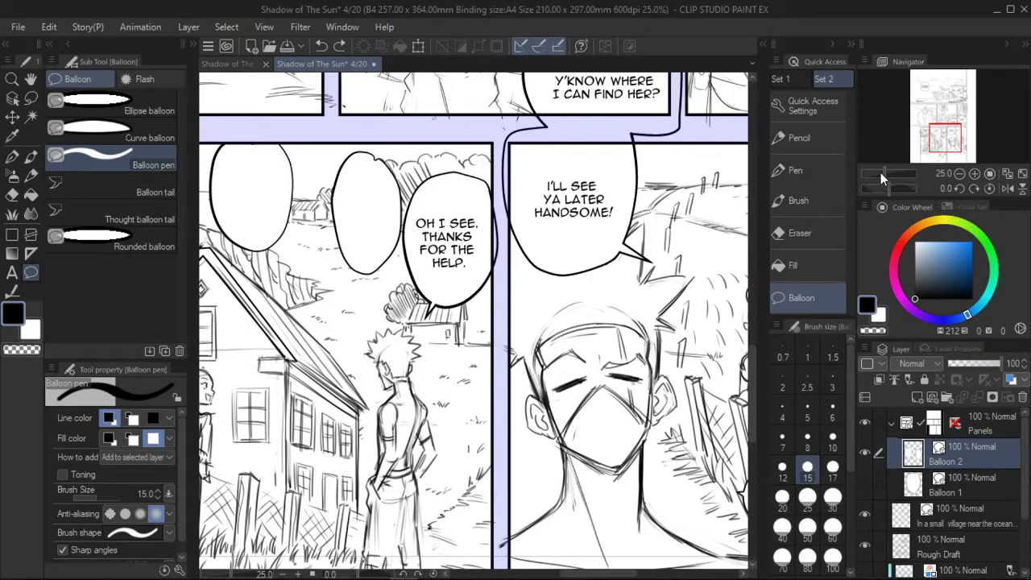
{"action": "scroll", "coordinate": [900, 161], "scroll_direction": "down", "scroll_amount": 4}
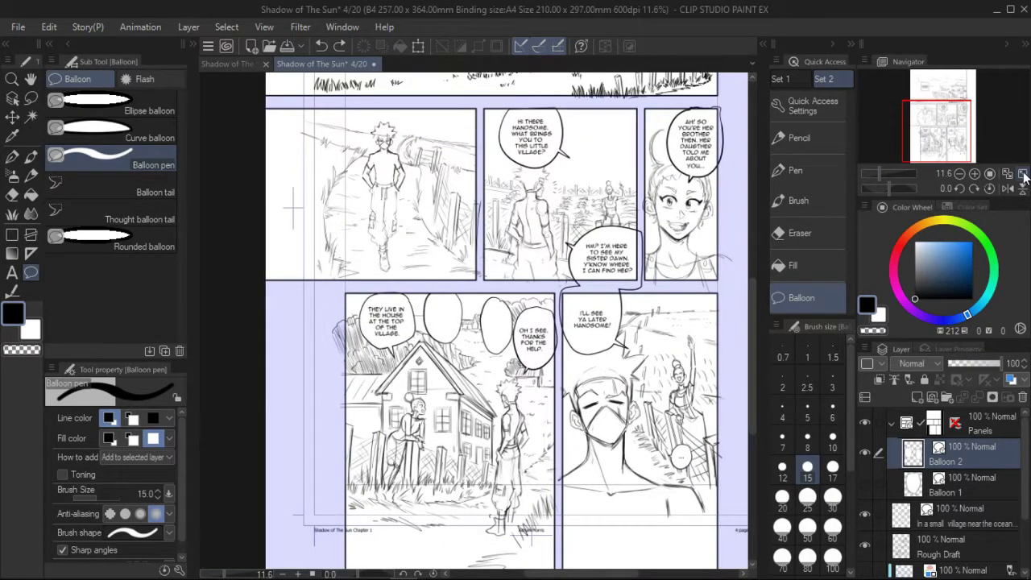
{"action": "left_click", "coordinate": [1023, 174]}
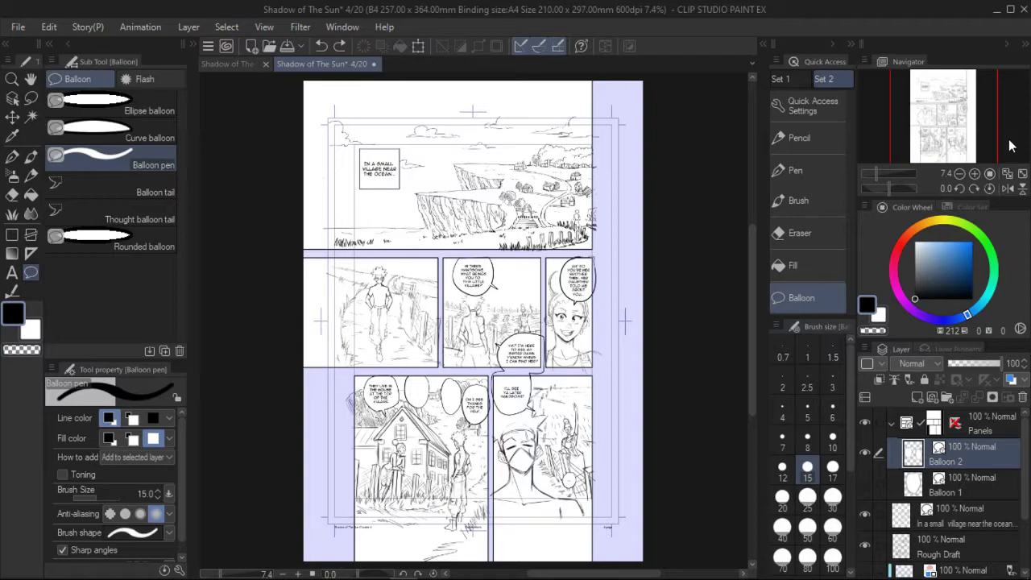